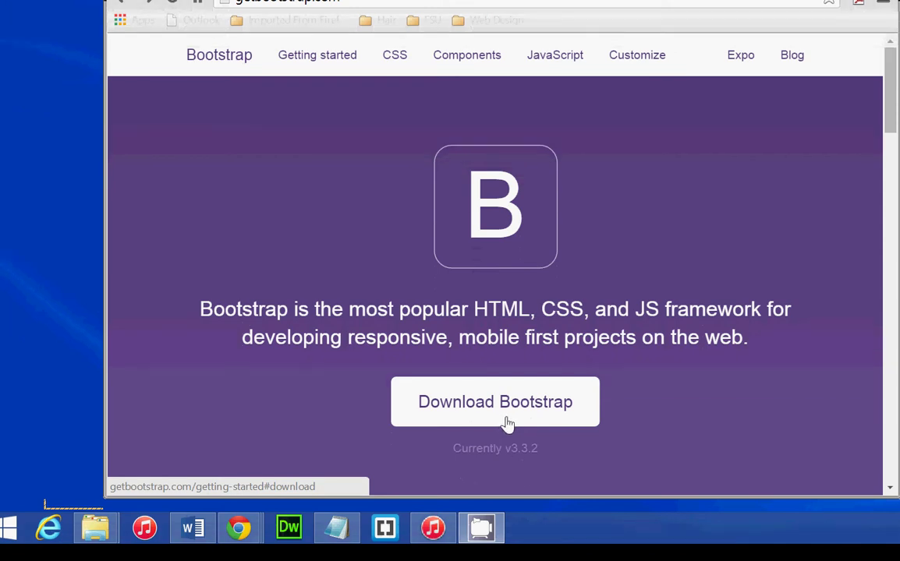
Go to Bootstrap's download section, review the options, and download the compiled and minified Bootstrap v3.3.2 package
left_click(508, 422)
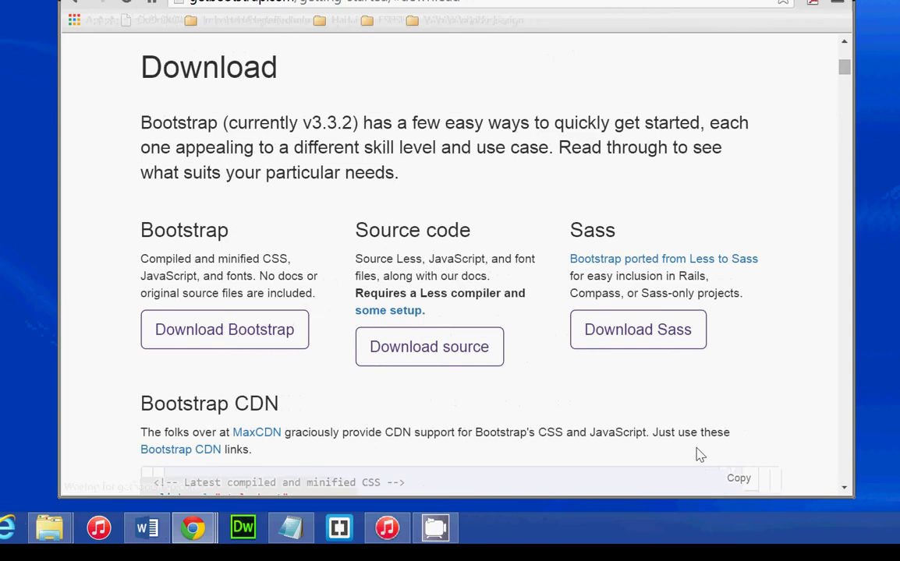
scroll(644, 382, "down", 4)
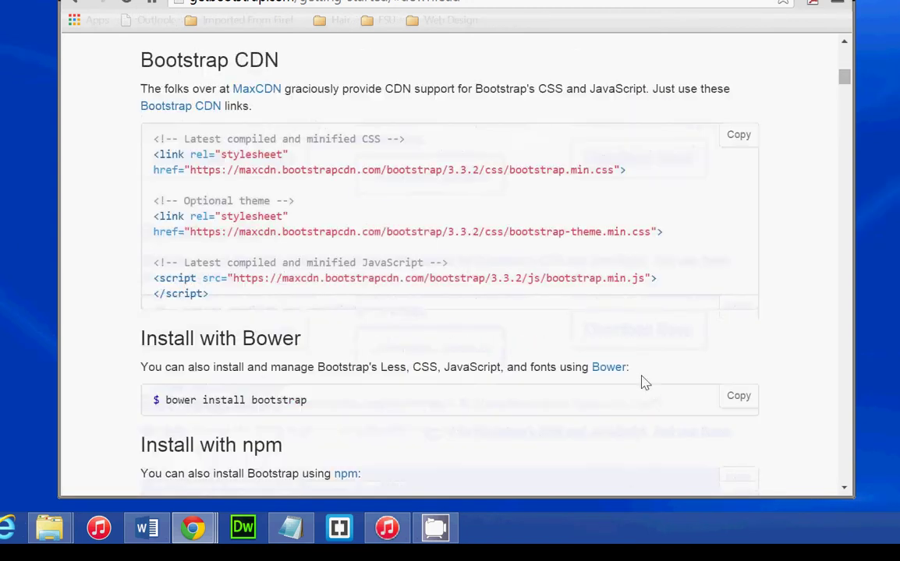
scroll(644, 382, "down", 12)
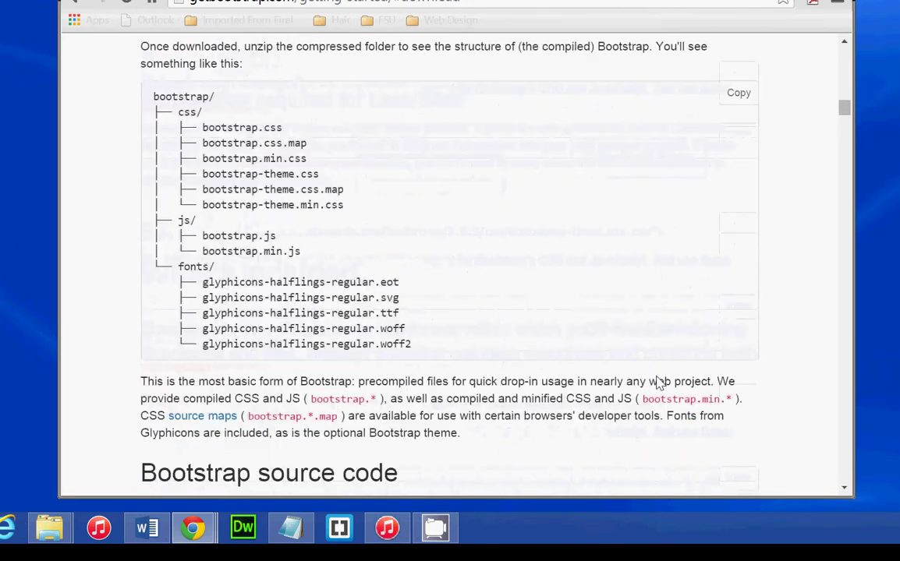
scroll(657, 382, "down", 6)
scroll(659, 378, "up", 14)
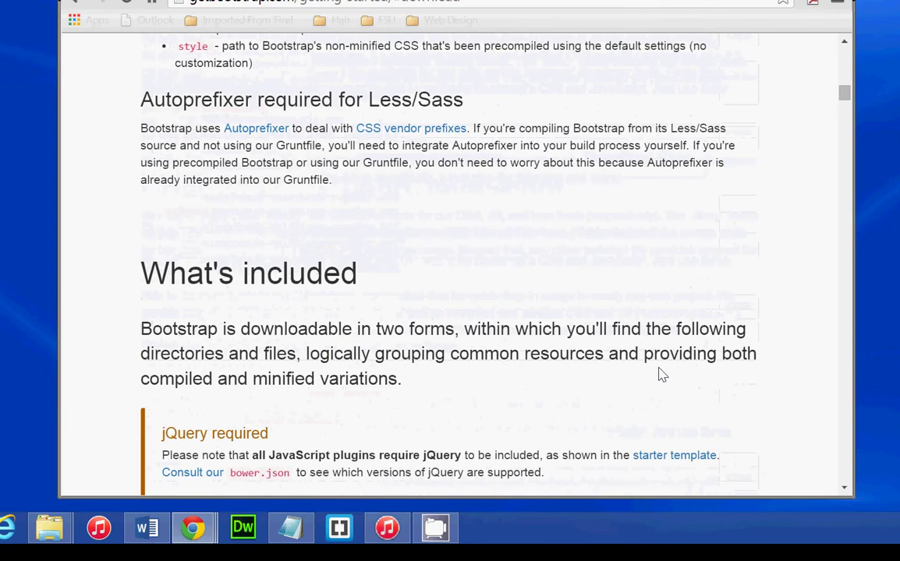
scroll(659, 375, "up", 10)
scroll(663, 375, "down", 2)
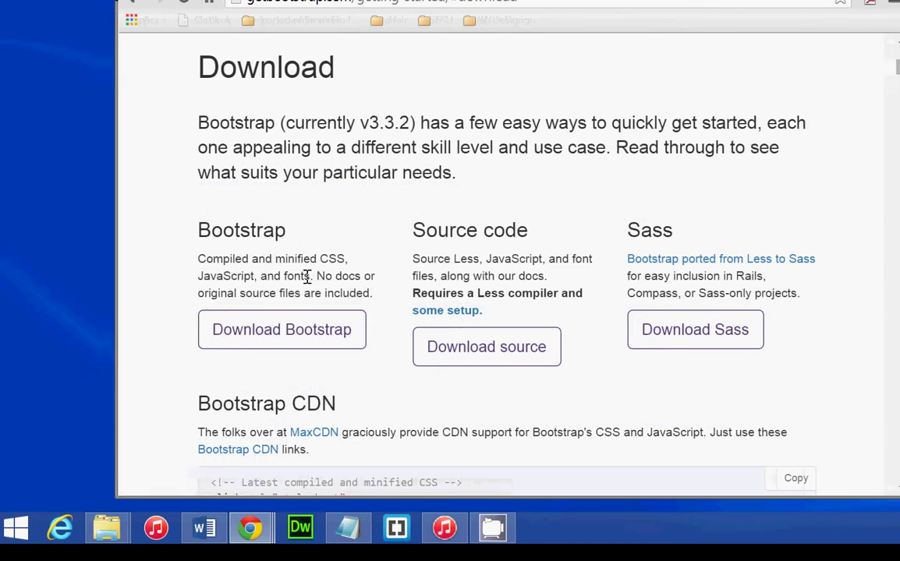
left_click(294, 343)
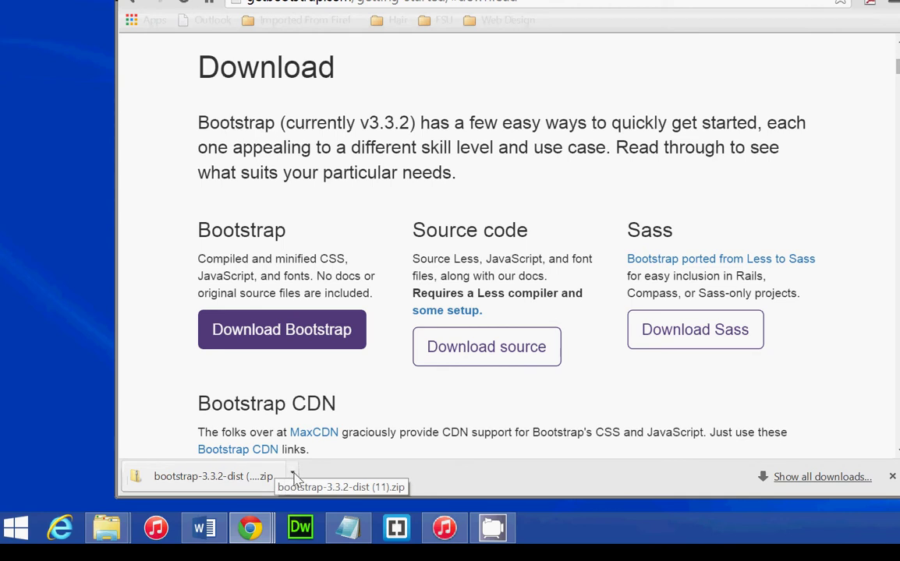
Open the downloaded bootstrap-3.3.2-dist archive and move its window over the browser page
left_click(295, 477)
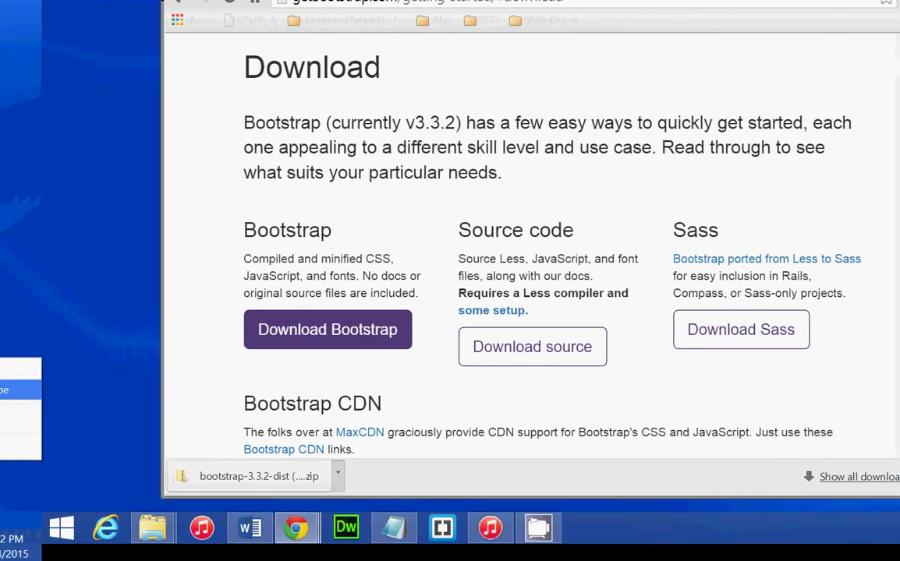
left_click(29, 369)
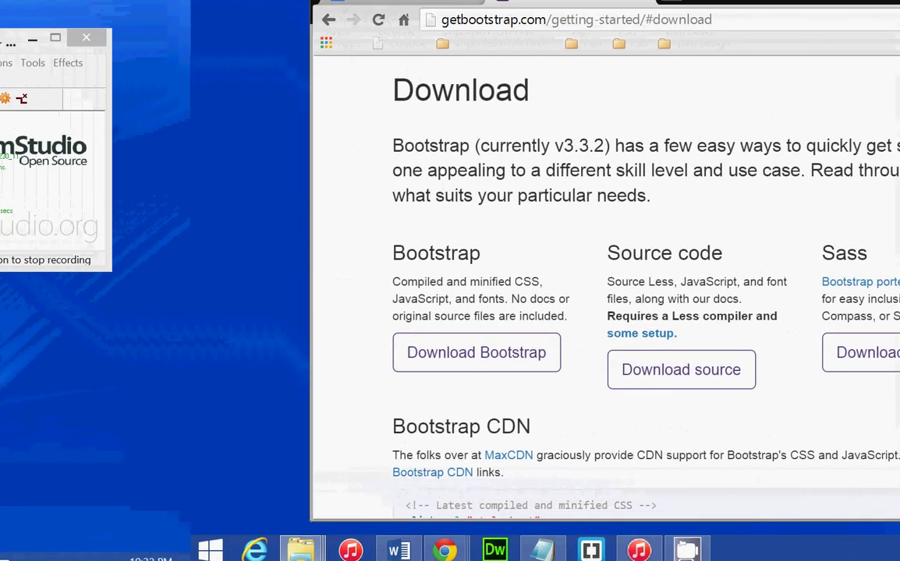
left_click_drag(2, 153, 719, 128)
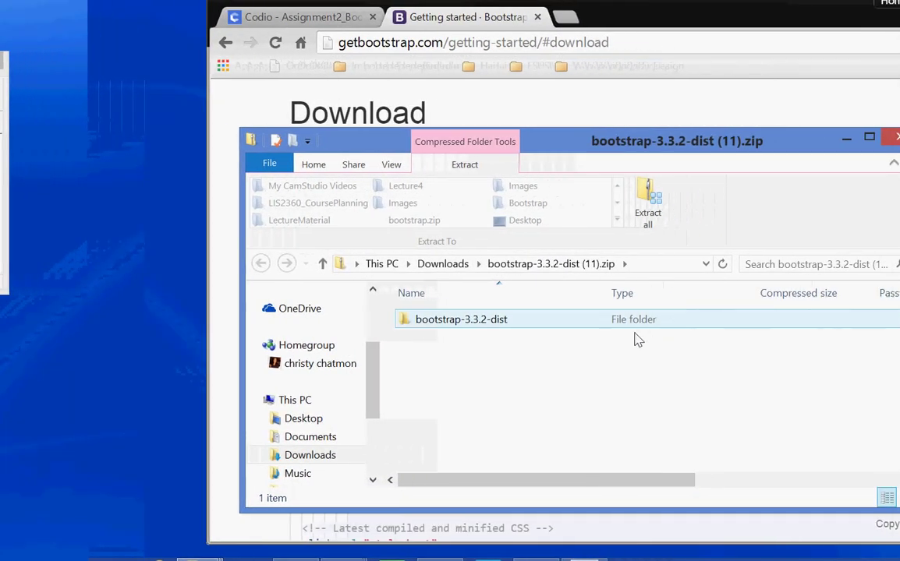
Extract the full contents of the bootstrap-3.3.2-dist archive to the Desktop
left_click(447, 325)
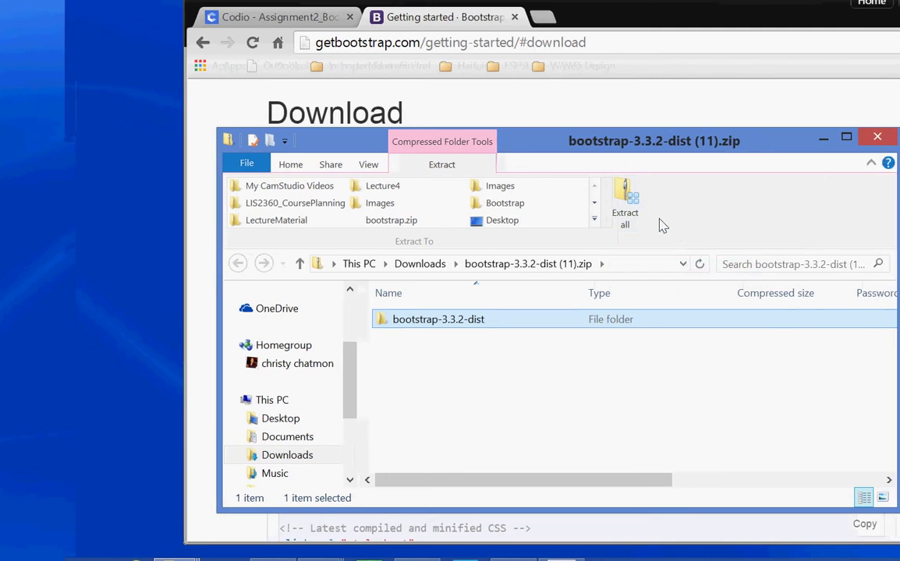
left_click(615, 226)
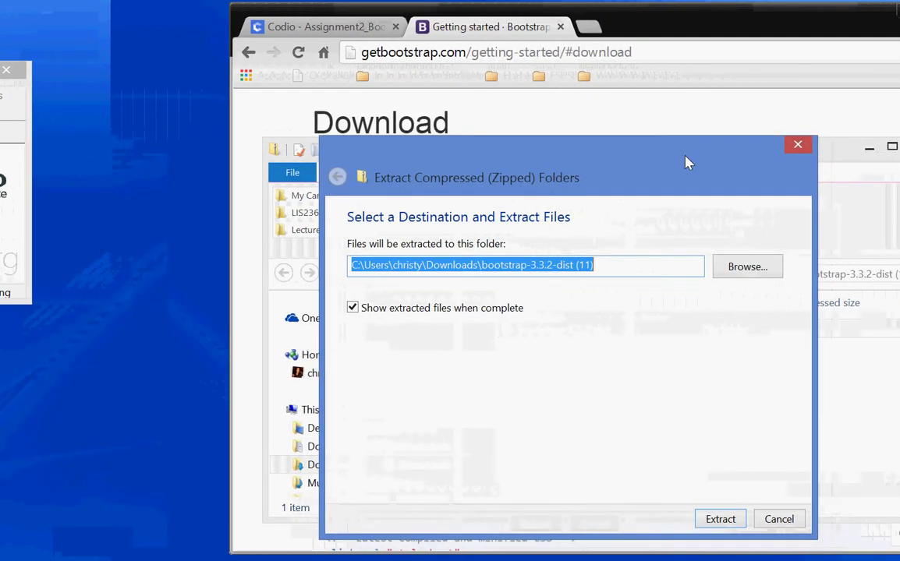
left_click_drag(685, 156, 667, 128)
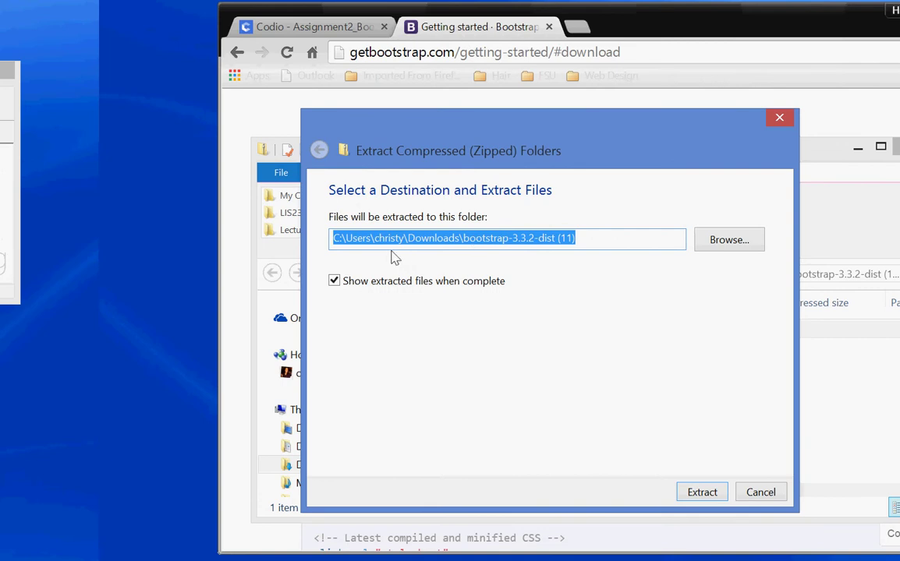
left_click(717, 240)
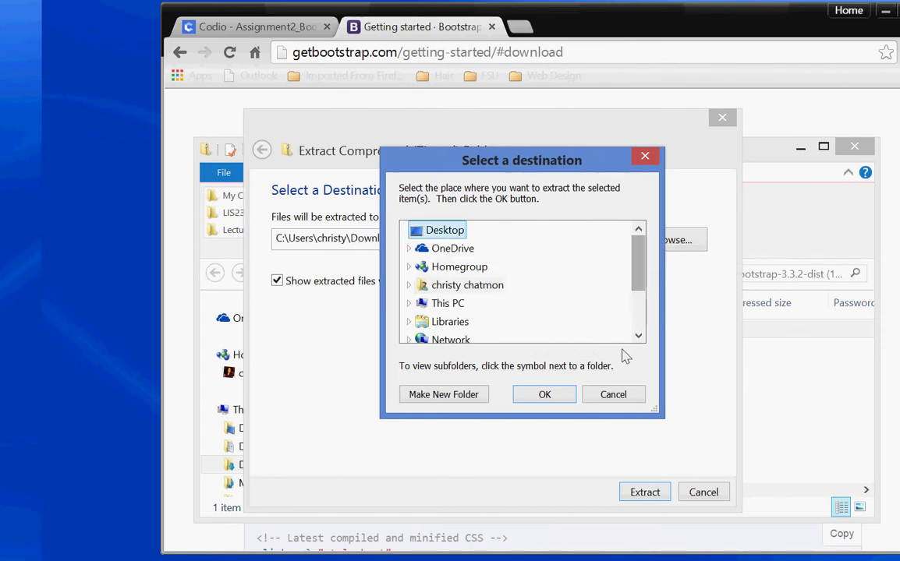
left_click(559, 399)
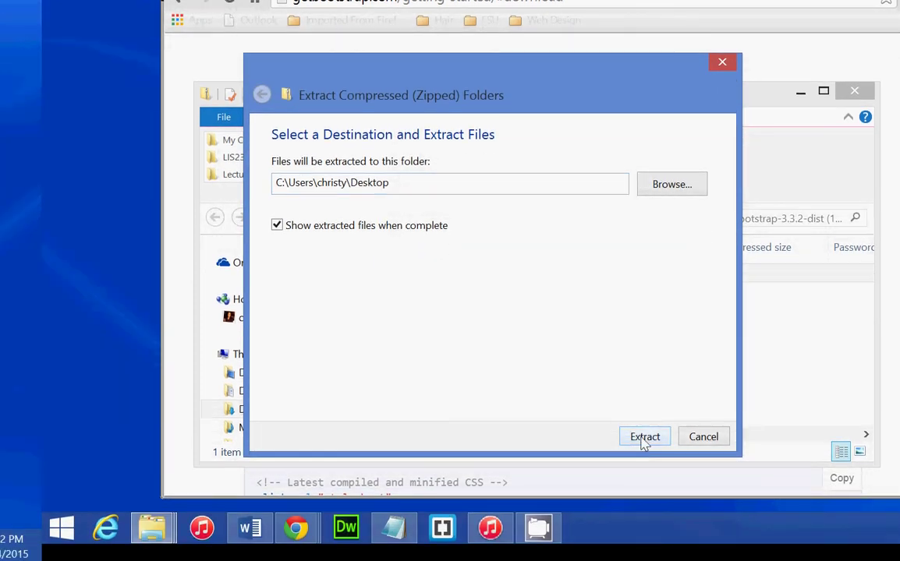
left_click(644, 439)
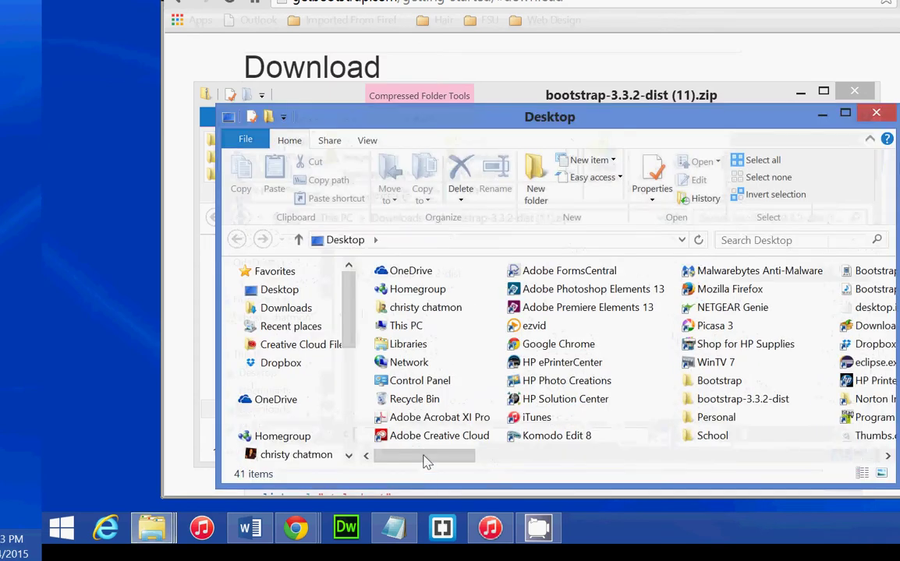
Examine the css, fonts and js folders inside the Desktop's bootstrap-3.3.2-dist folder, and close both folder windows
left_click_drag(428, 462, 609, 464)
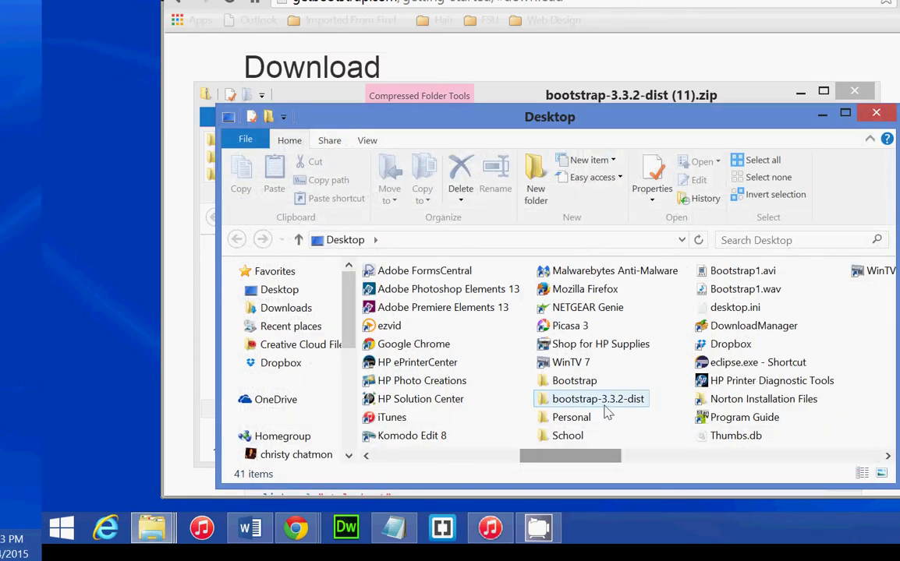
mouse_move(557, 410)
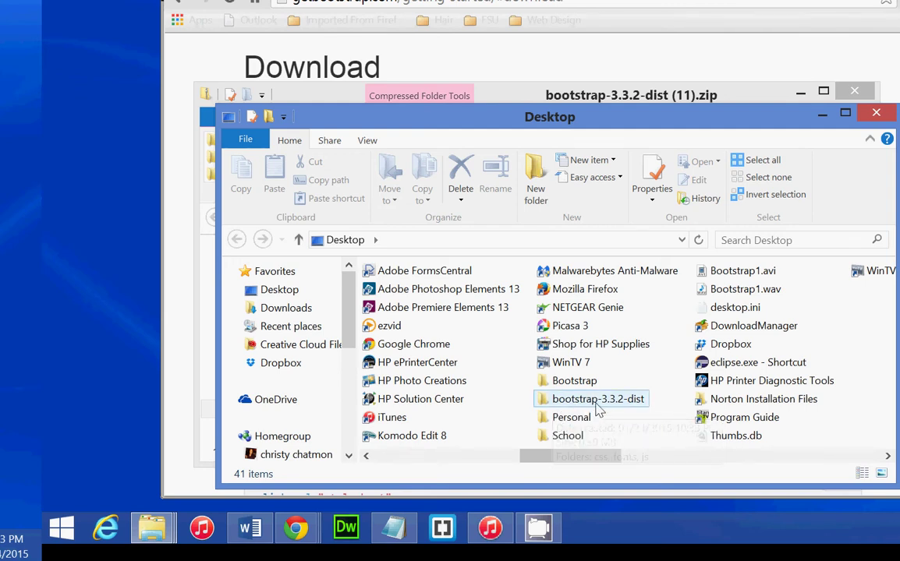
double_click(639, 406)
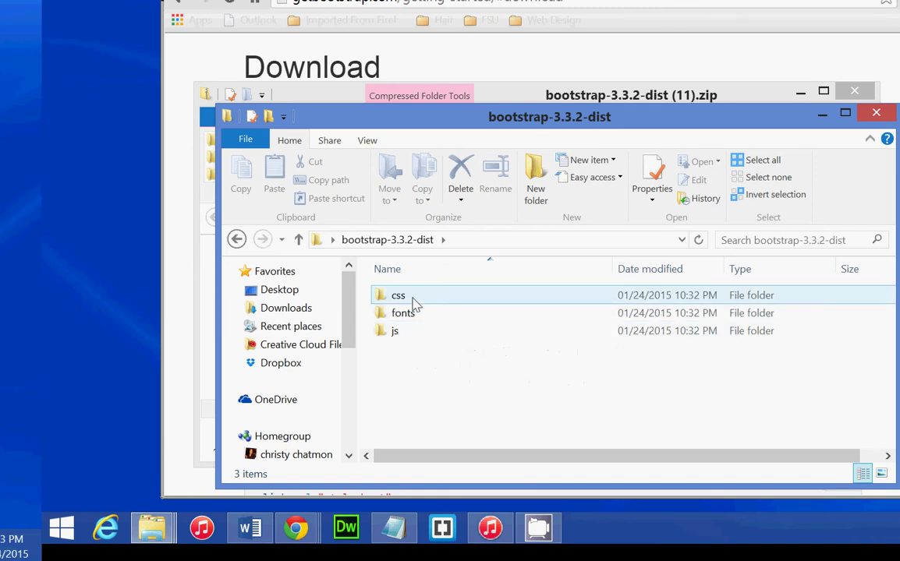
double_click(414, 301)
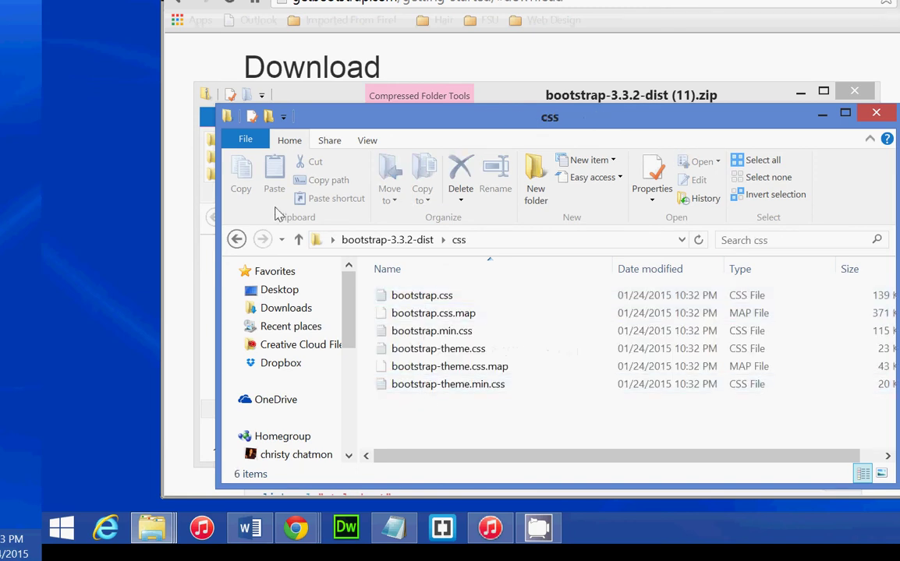
left_click(237, 240)
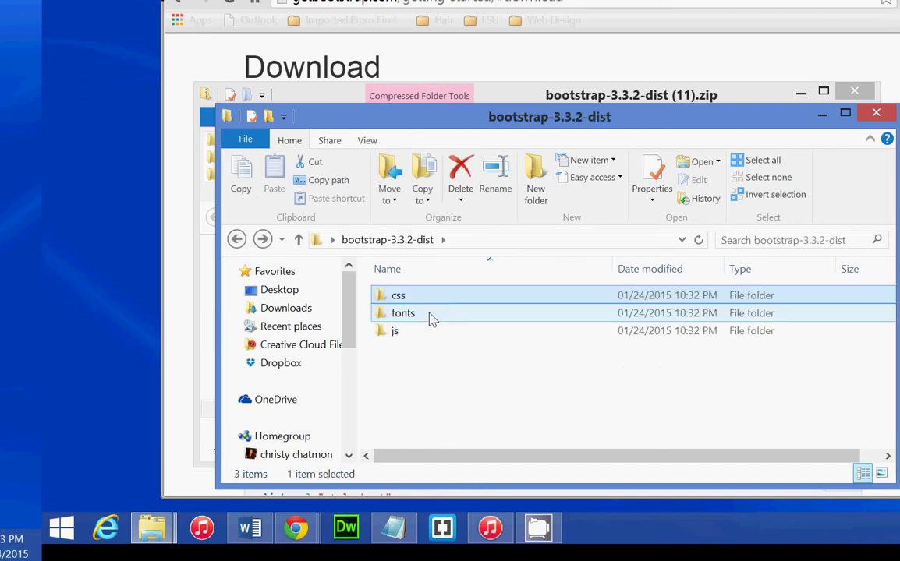
double_click(434, 321)
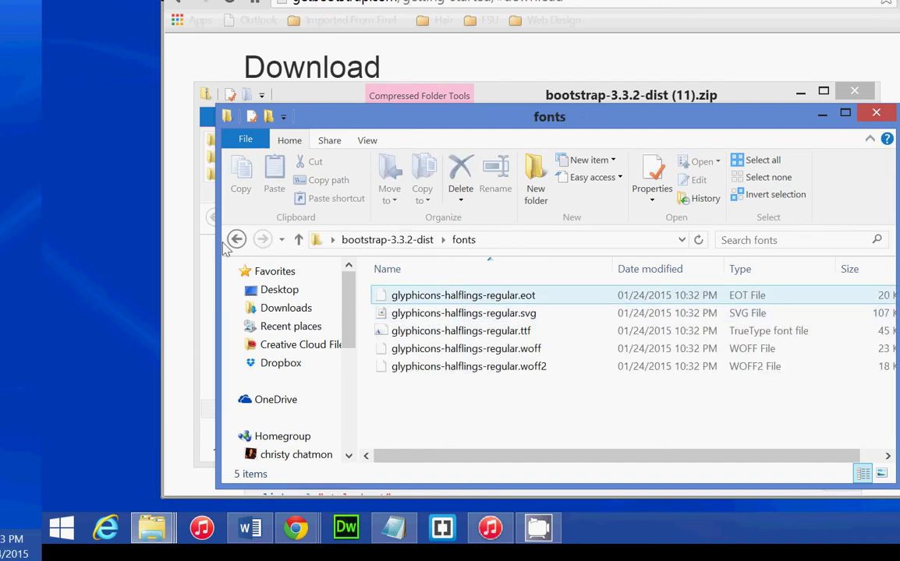
left_click(247, 241)
double_click(438, 334)
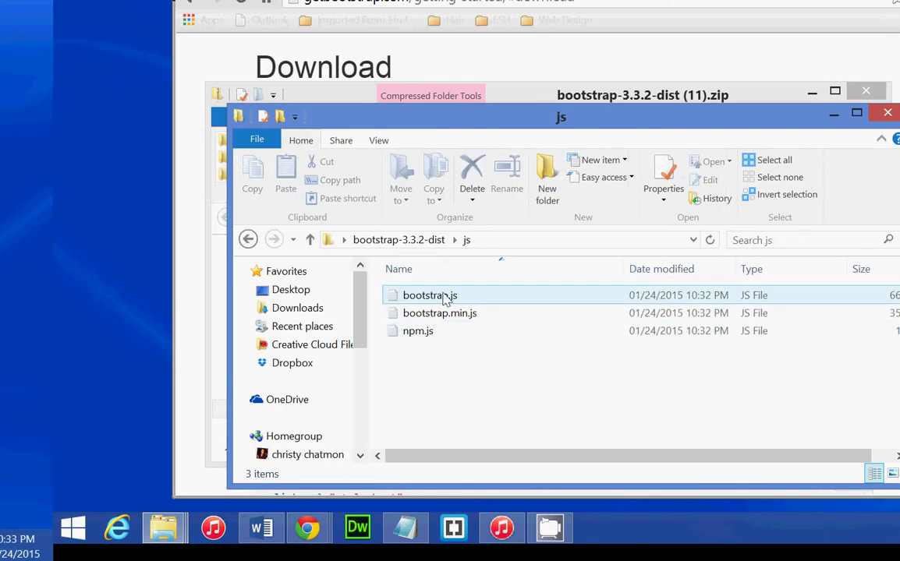
left_click(249, 241)
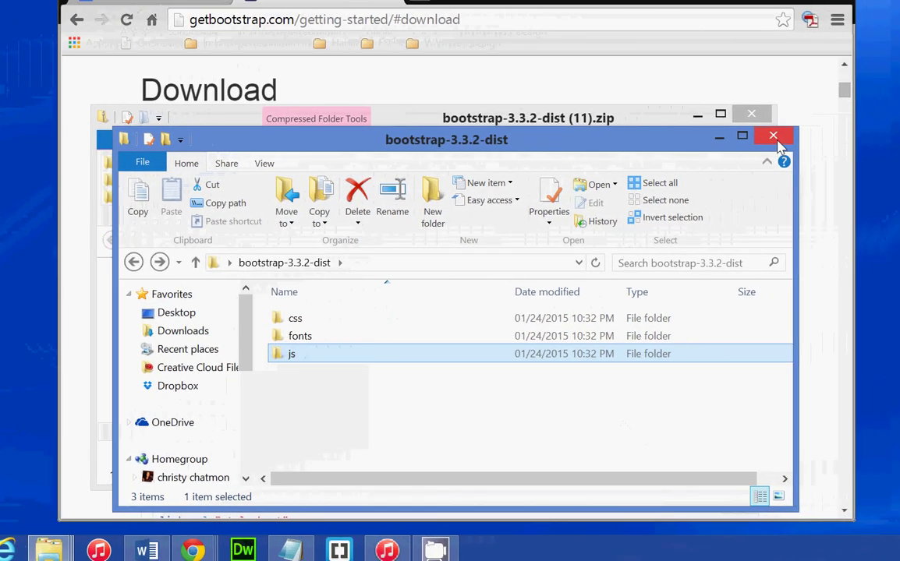
left_click(874, 113)
left_click(751, 138)
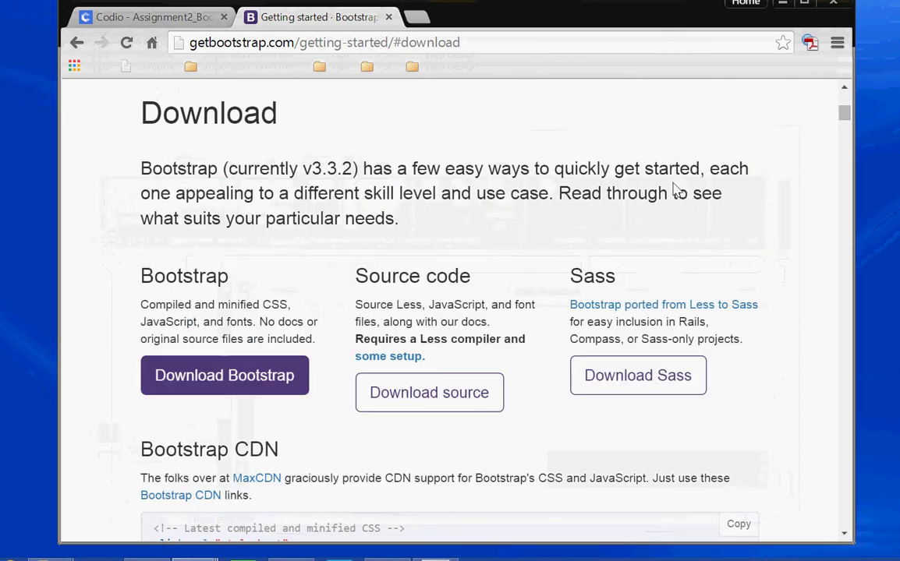
Switch to the Codio Assignment2_Bootstrap project and open the file upload dialog for the stories folder
left_click(128, 16)
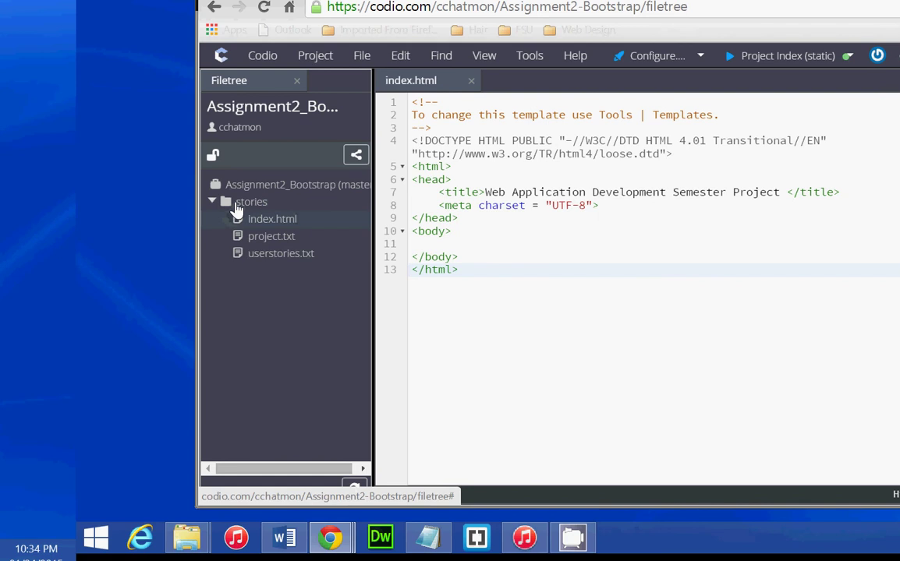
left_click(238, 204)
left_click(240, 204)
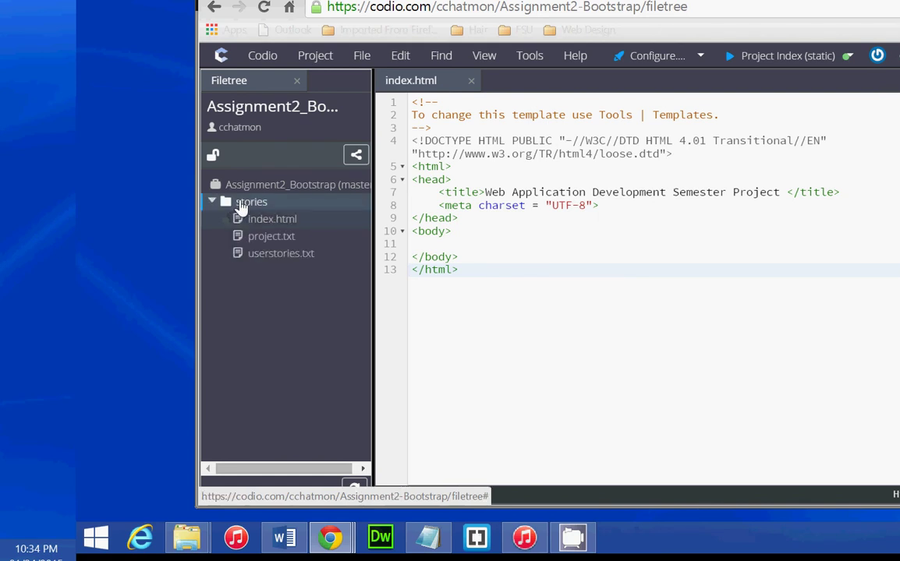
right_click(241, 206)
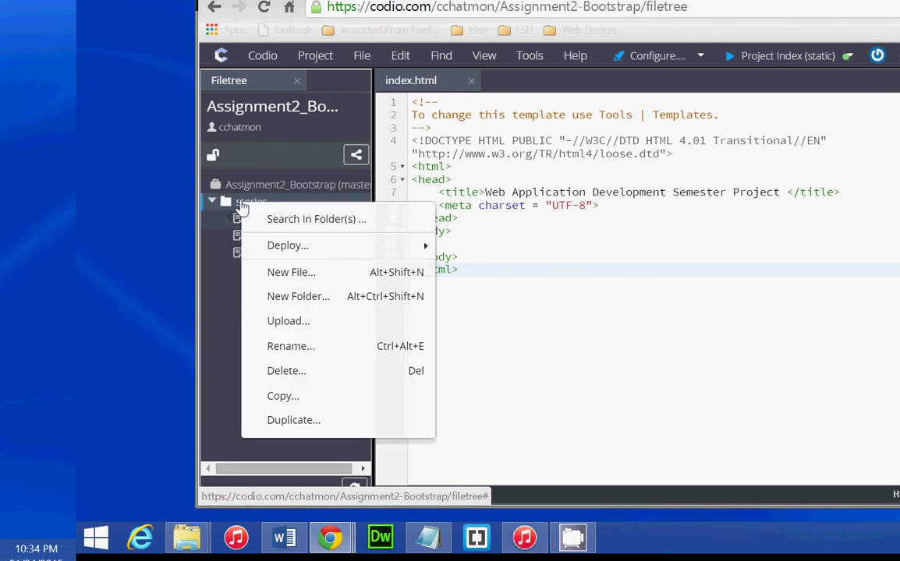
left_click(319, 326)
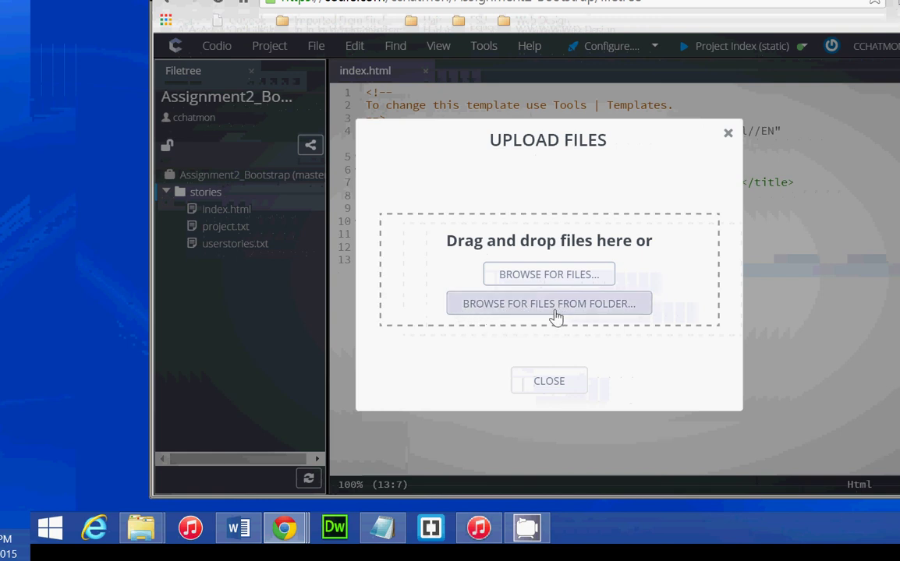
Upload the css folder from the Desktop's bootstrap-3.3.2-dist folder into the project's stories folder
left_click(609, 313)
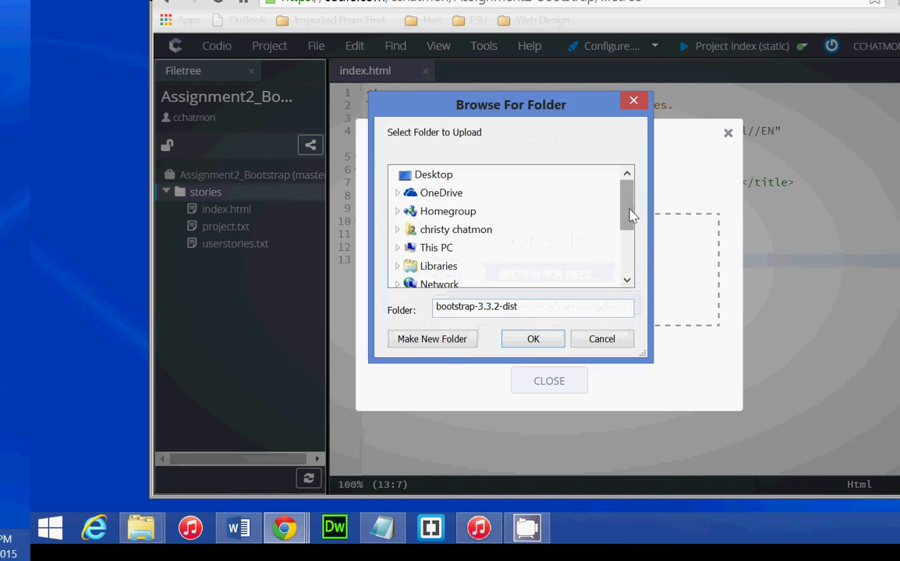
left_click_drag(626, 221, 622, 257)
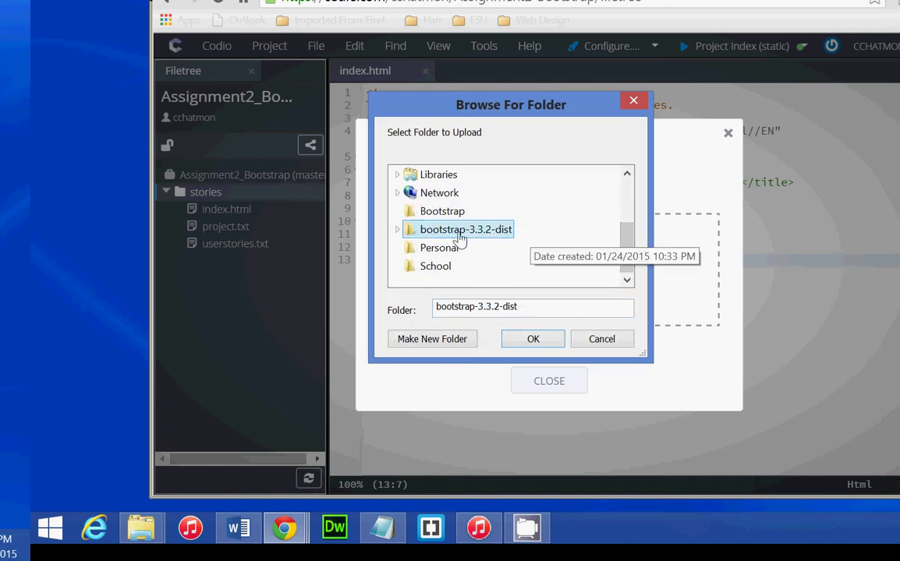
double_click(504, 231)
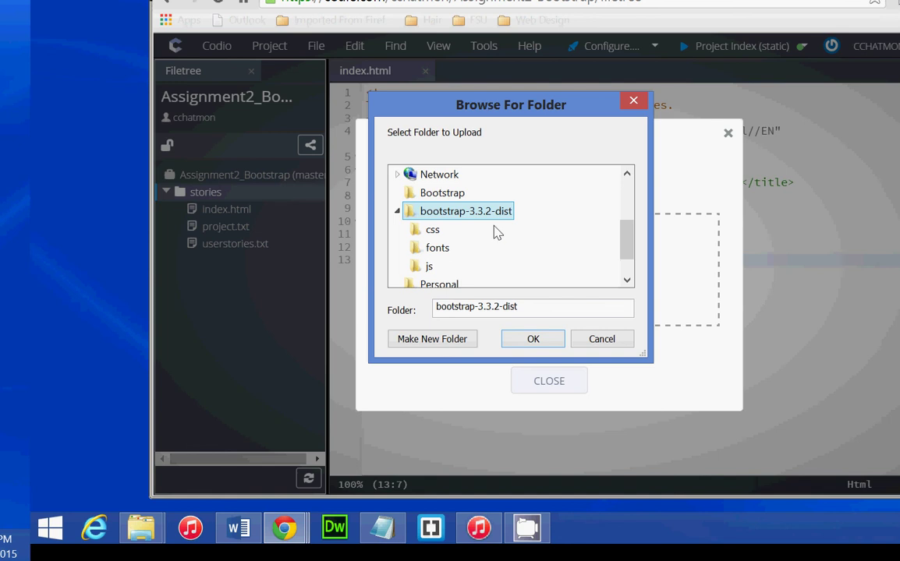
left_click(432, 231)
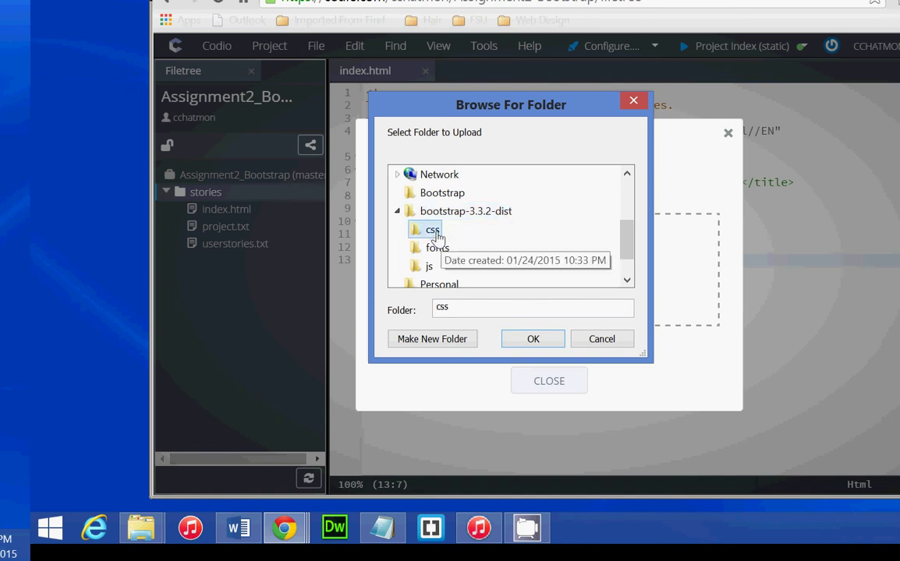
left_click(534, 340)
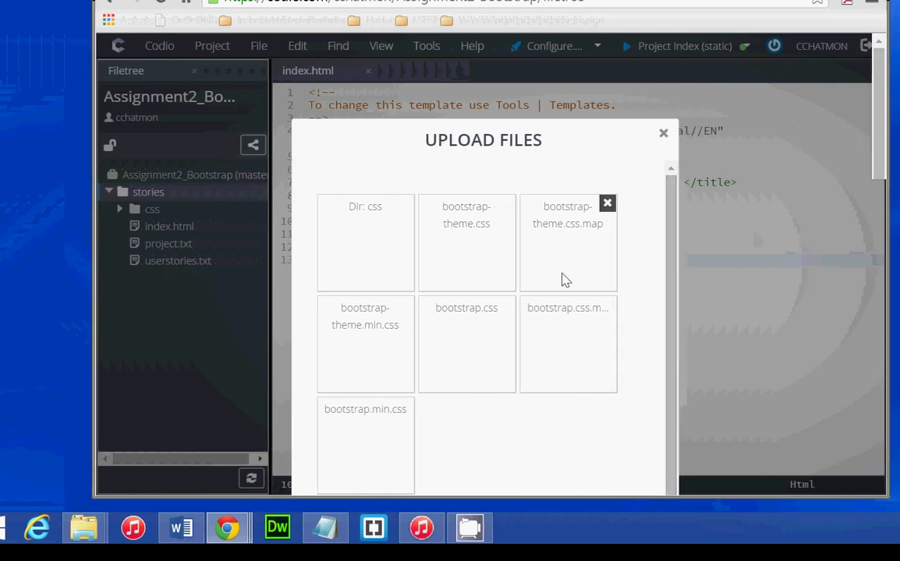
Upload the fonts folder from the Desktop's bootstrap-3.3.2-dist folder into the project's stories folder
scroll(562, 276, "down", 3)
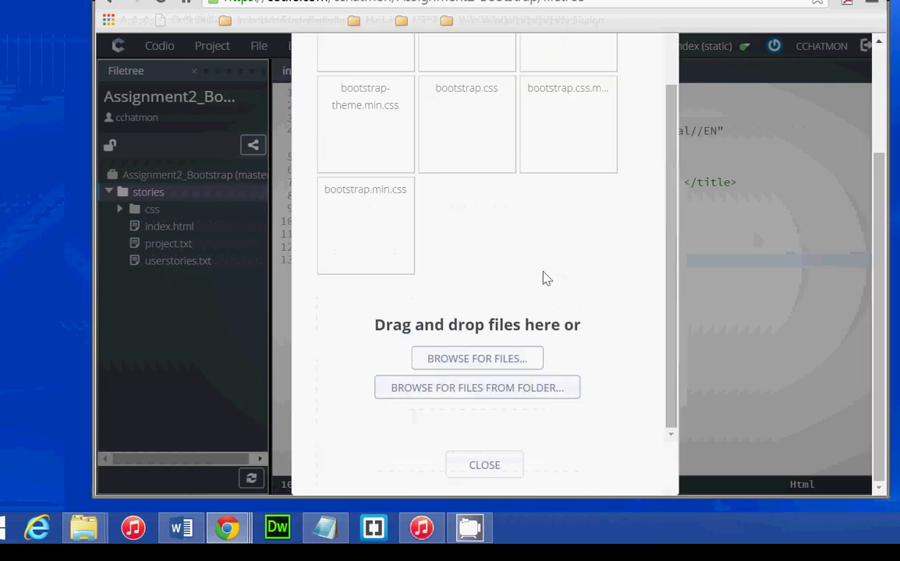
left_click(507, 396)
left_click_drag(570, 211, 566, 257)
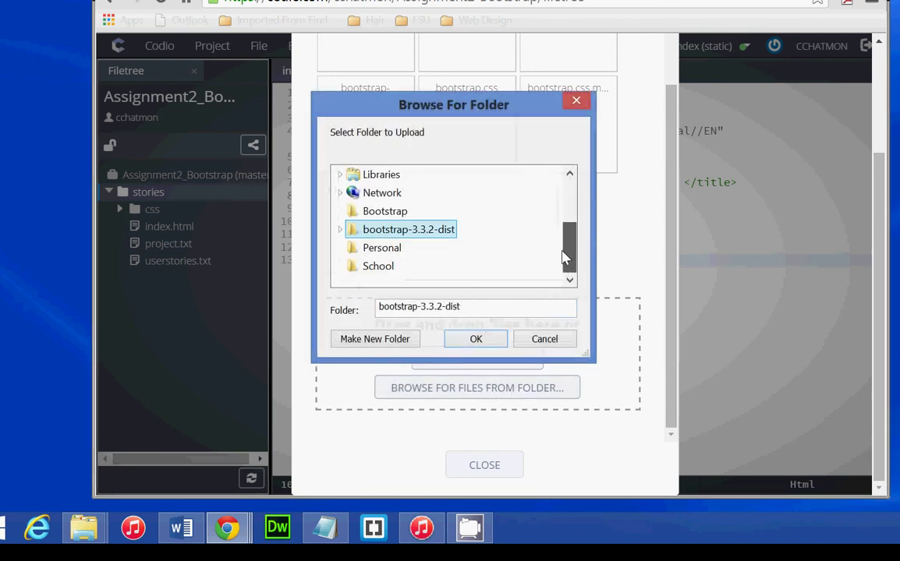
double_click(393, 229)
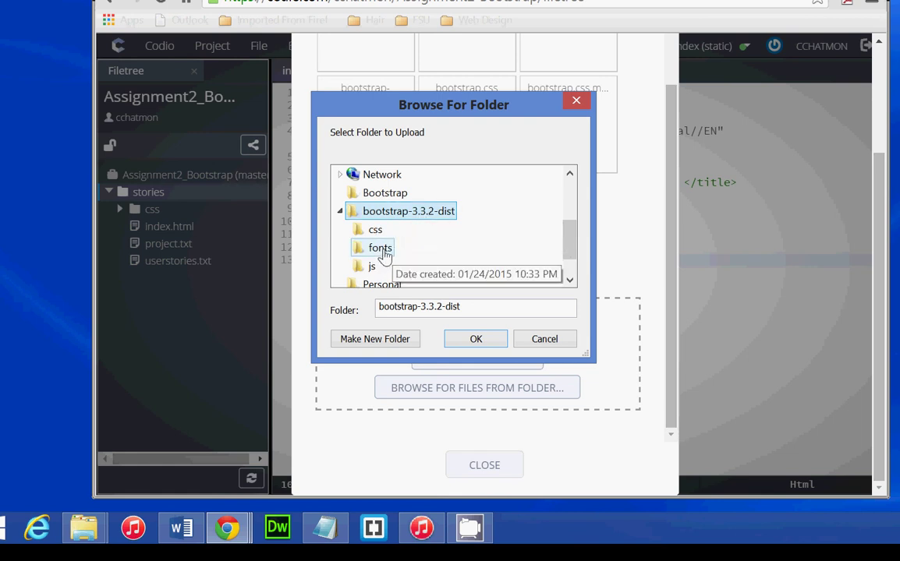
left_click(382, 249)
left_click(473, 341)
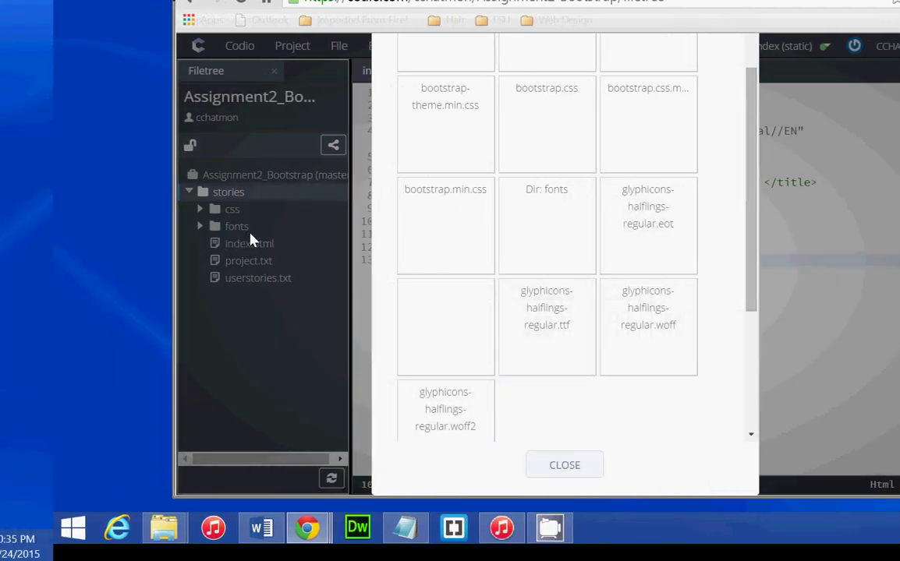
Upload the js folder from the Desktop's bootstrap-3.3.2-dist folder into the stories folder, and close the upload dialog
scroll(628, 273, "down", 1)
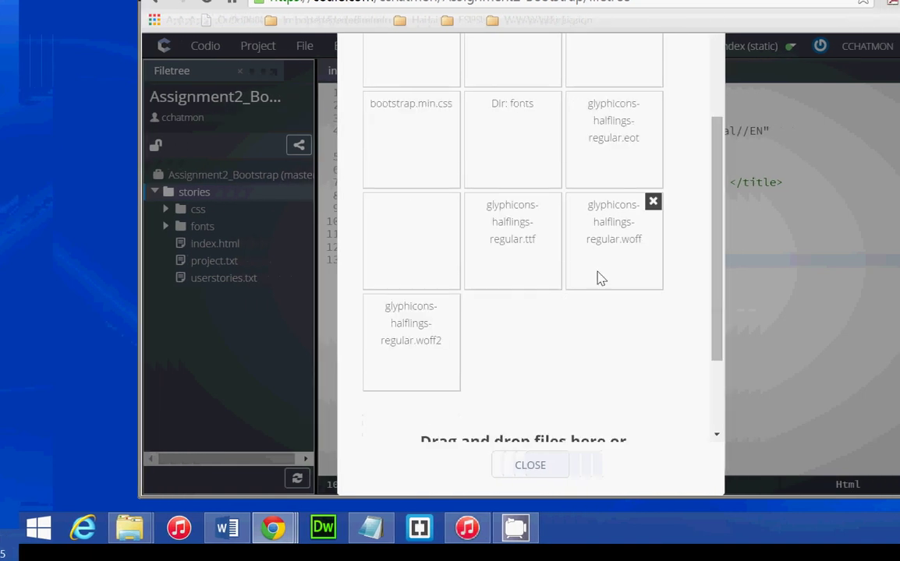
scroll(600, 279, "down", 2)
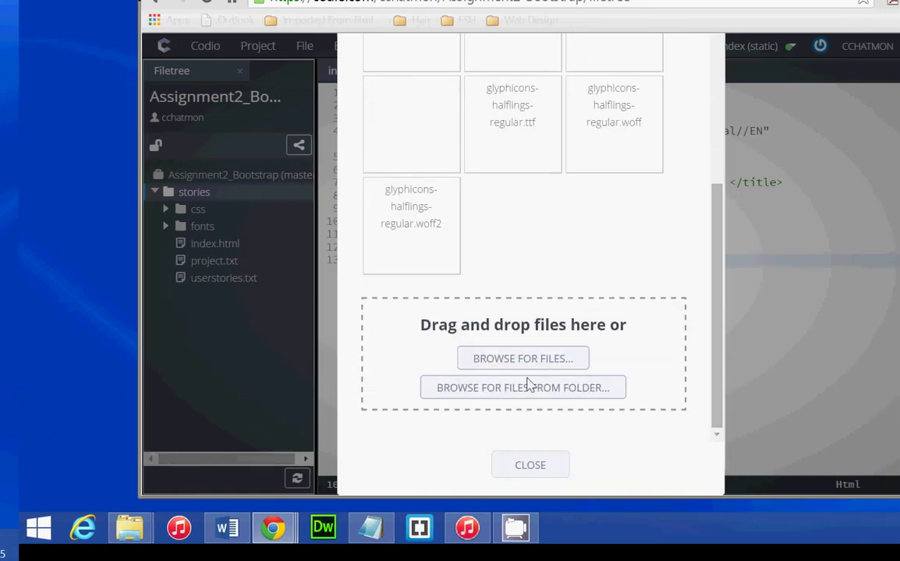
left_click(564, 396)
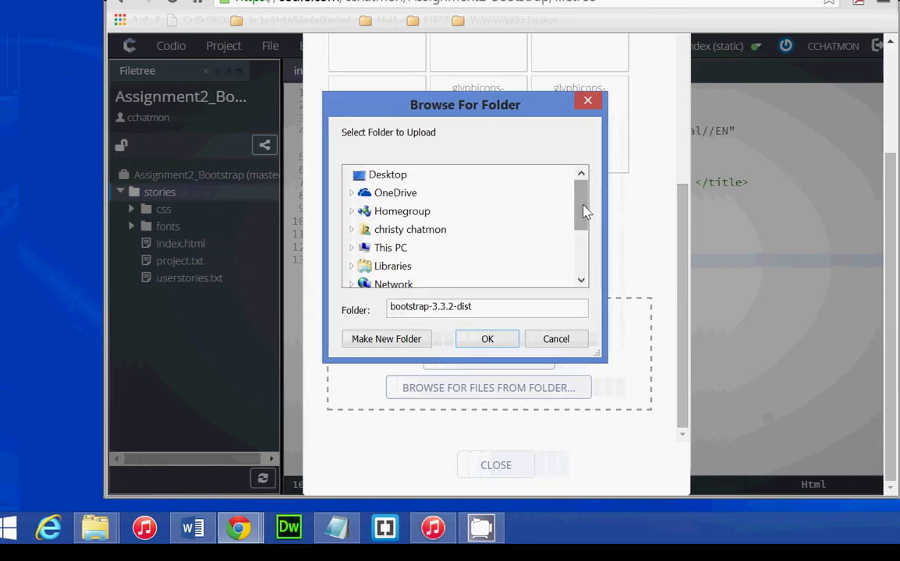
left_click_drag(619, 211, 584, 282)
left_click(424, 232)
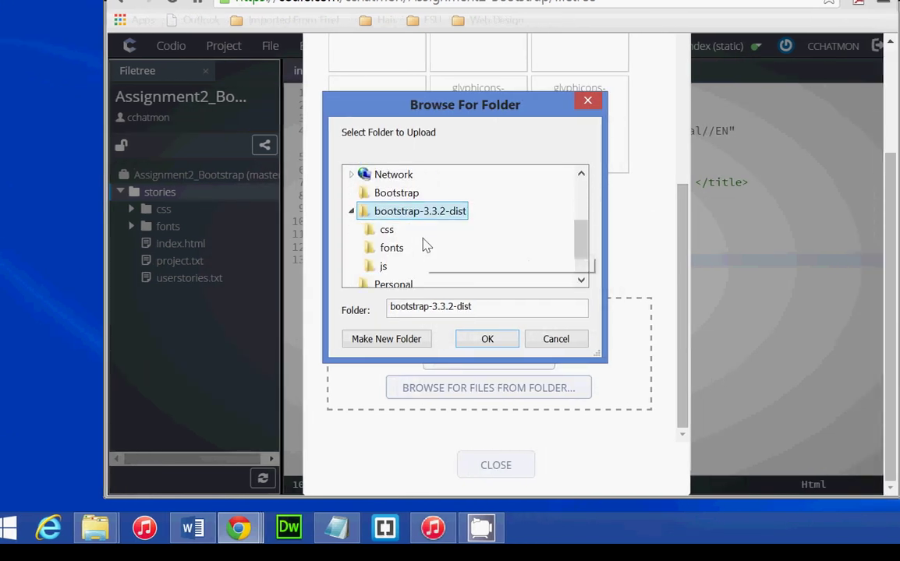
left_click(385, 268)
left_click(487, 340)
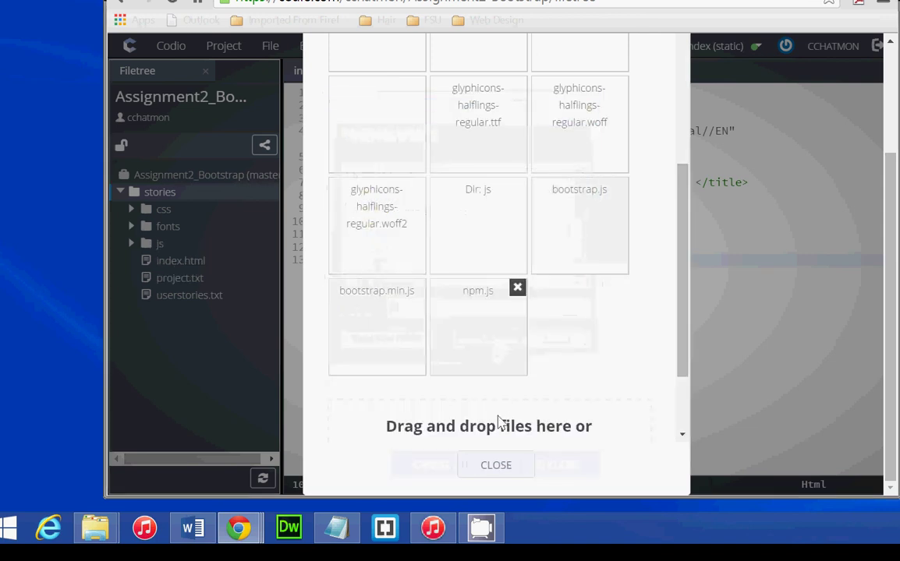
scroll(502, 426, "down", 1)
left_click(498, 467)
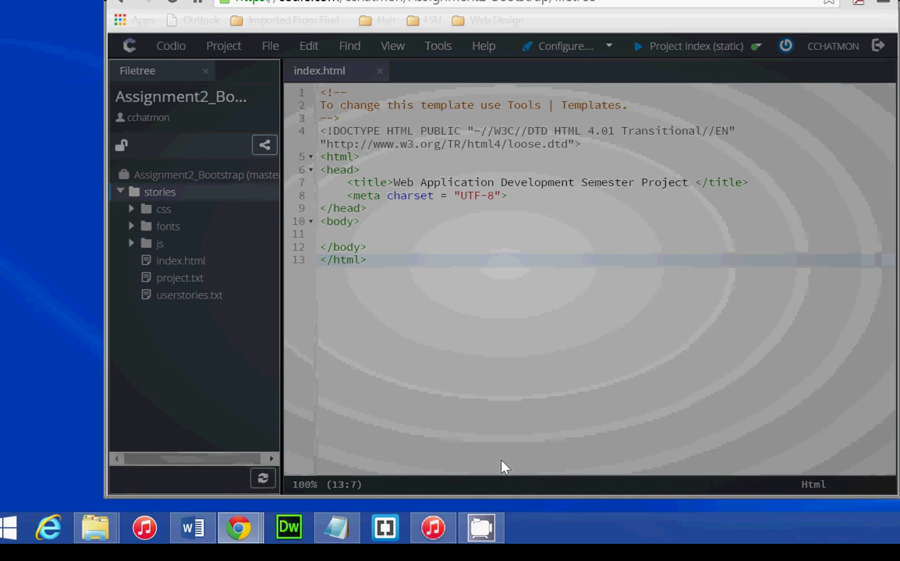